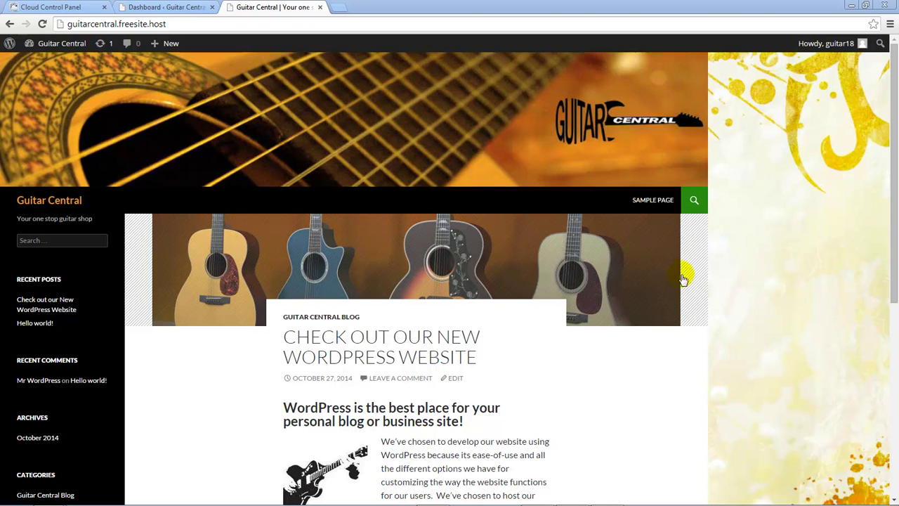
View the Sample Page on the live Guitar Central site and read through its placeholder content
click(653, 210)
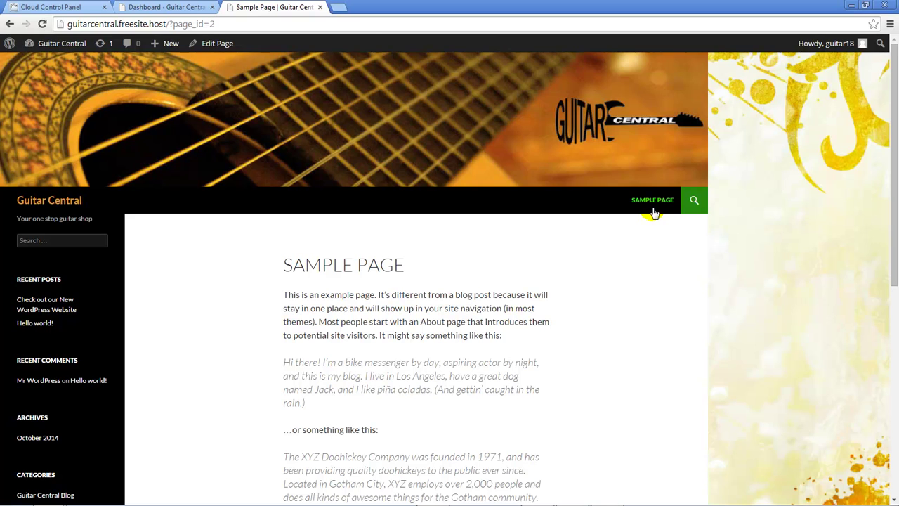
scroll(889, 239, down, 2)
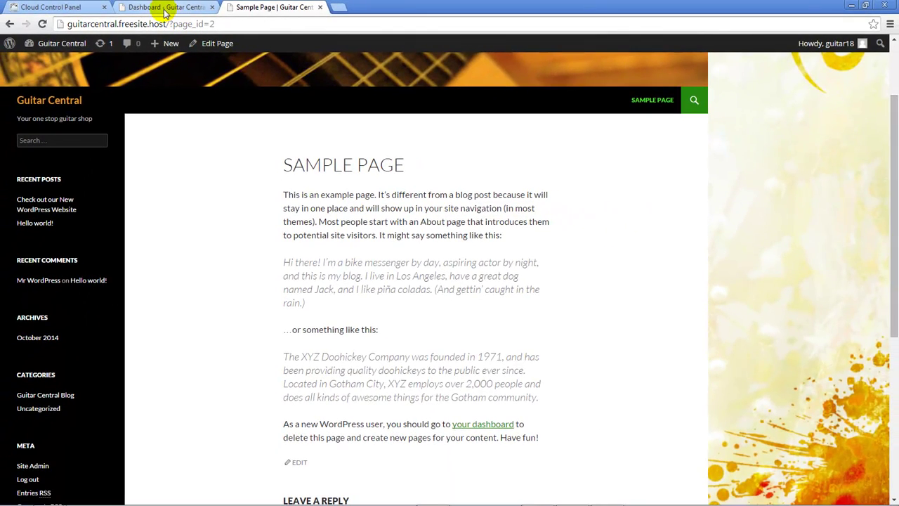
Create a new page in the WordPress dashboard and title it "Welcome to Guitar Central!"
click(165, 10)
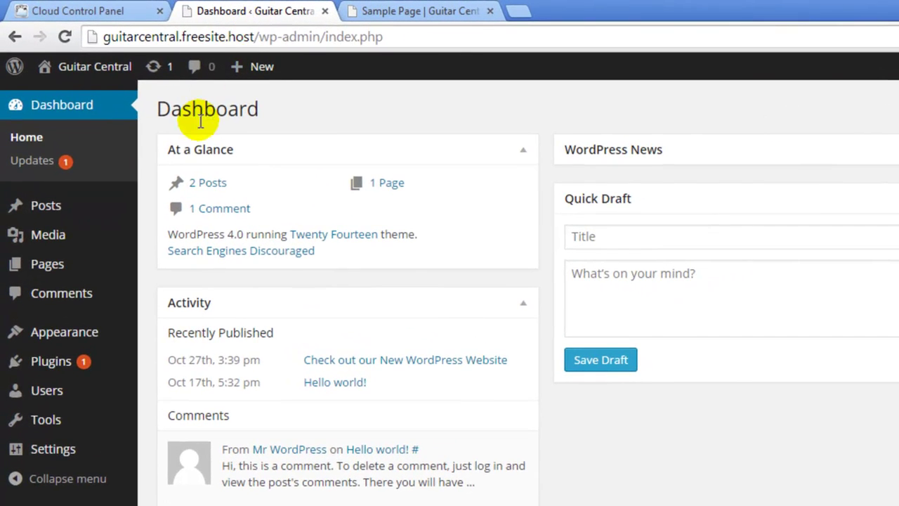
click(49, 266)
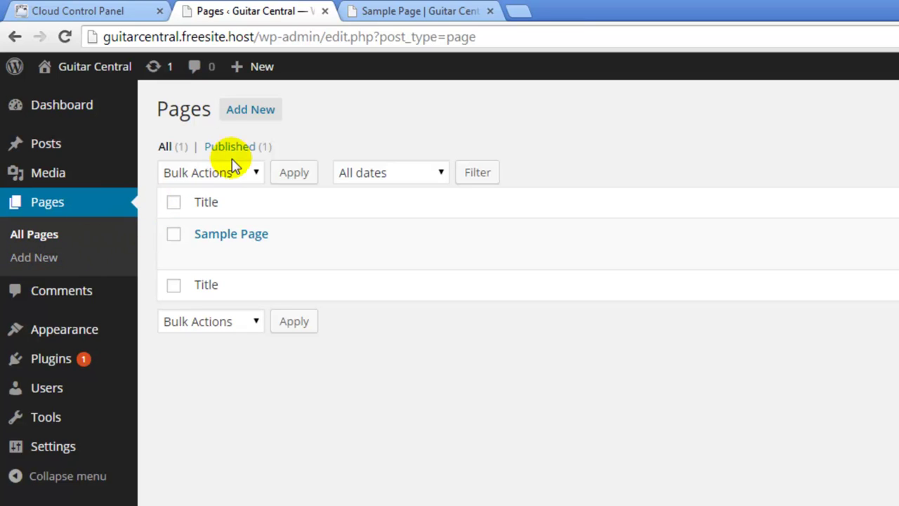
click(251, 113)
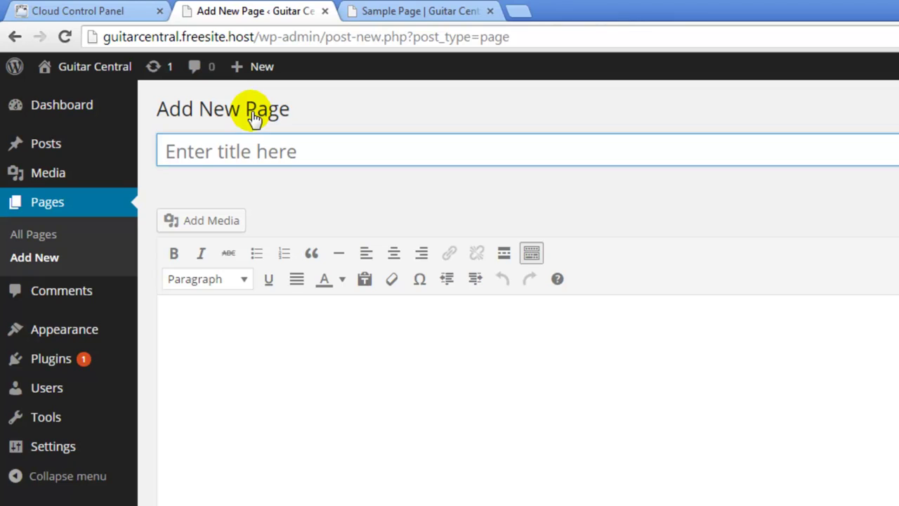
text(Welcome t)
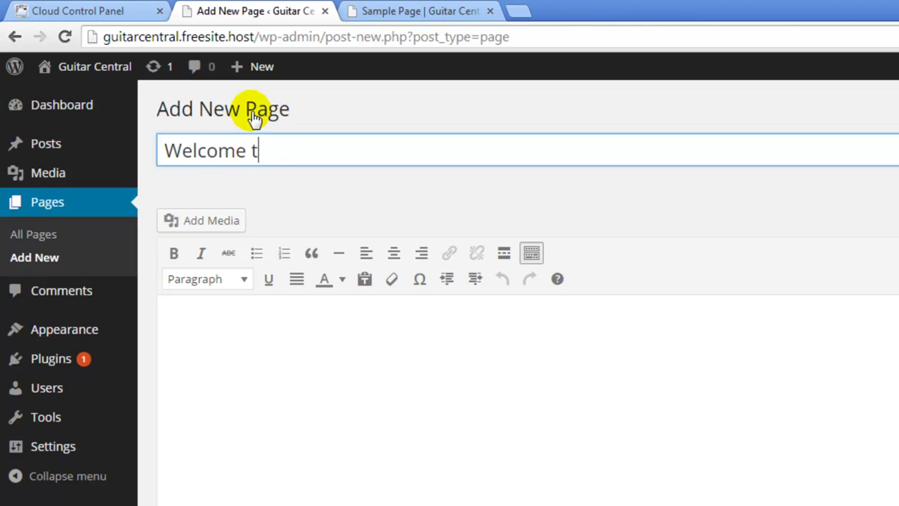
text(o Guitar Centra)
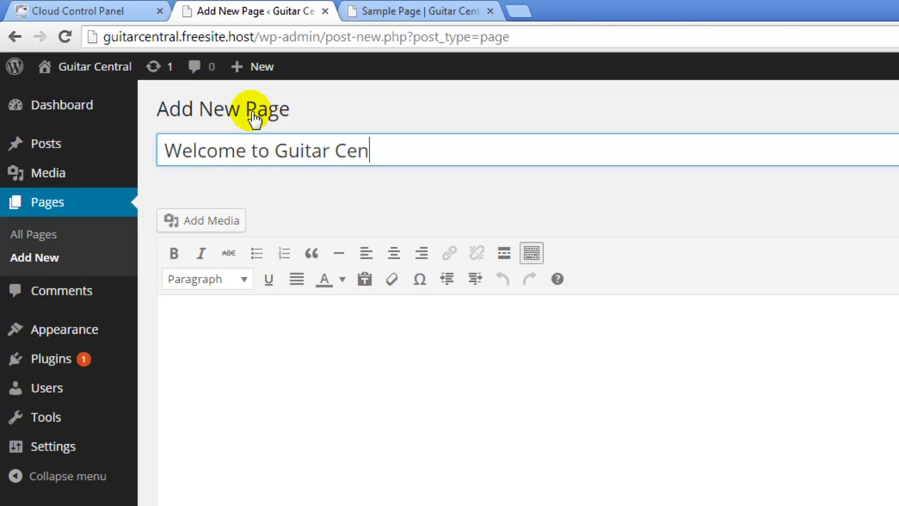
text(l!)
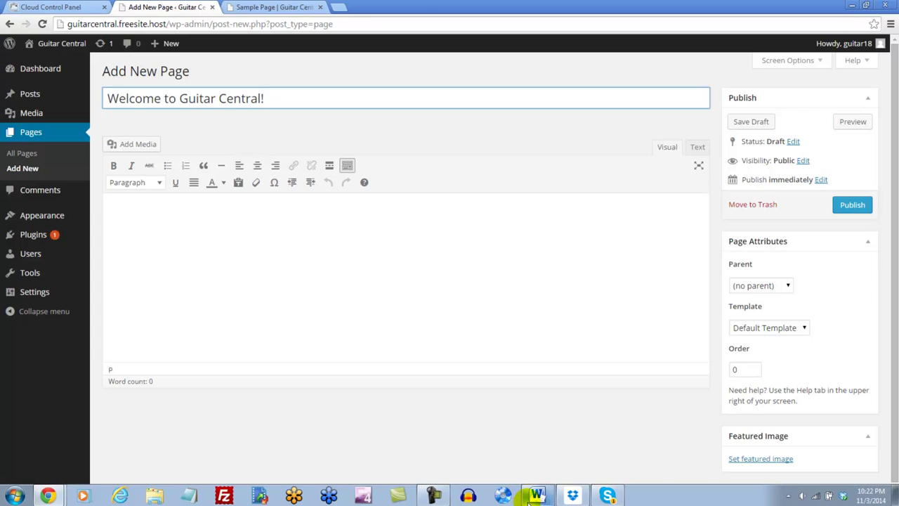
Switch to the Word document, copy the paragraph beneath "Welcome to Guitar Central!", and return to the WordPress page editor
click(536, 496)
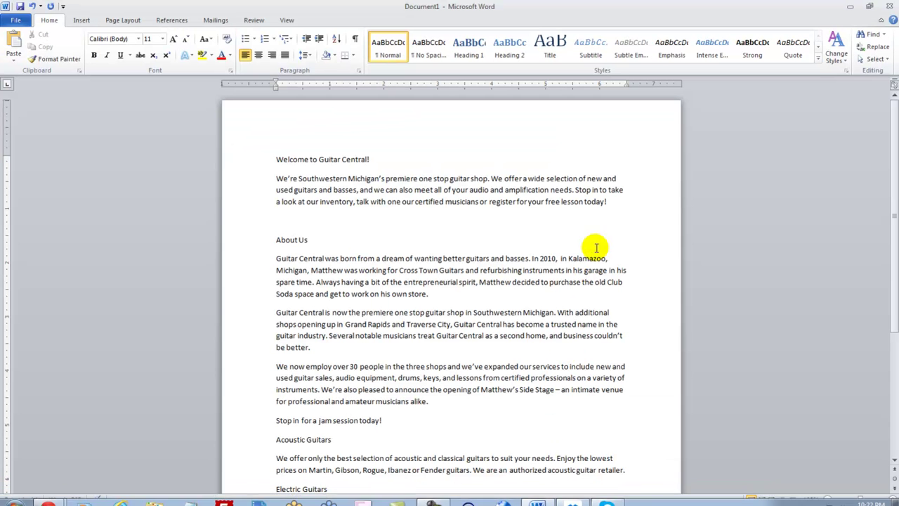
drag(607, 202, 281, 177)
key(ctrl+c)
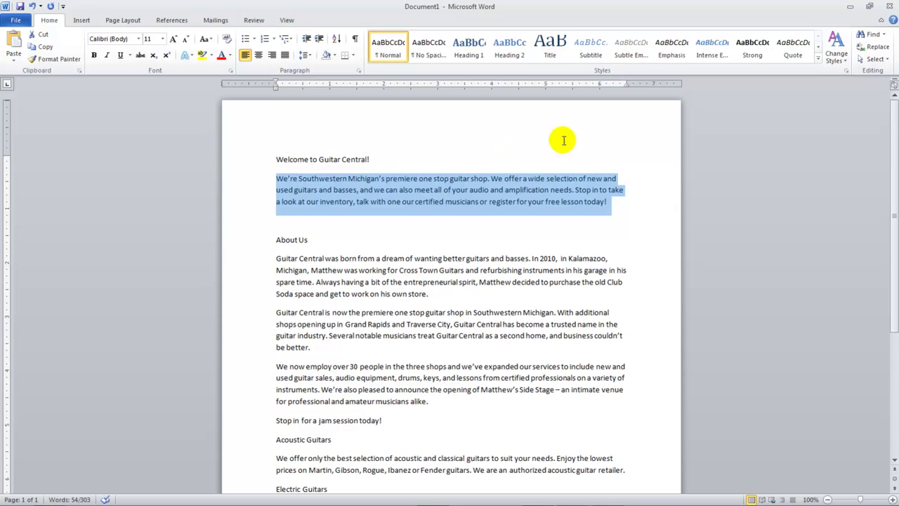
click(848, 8)
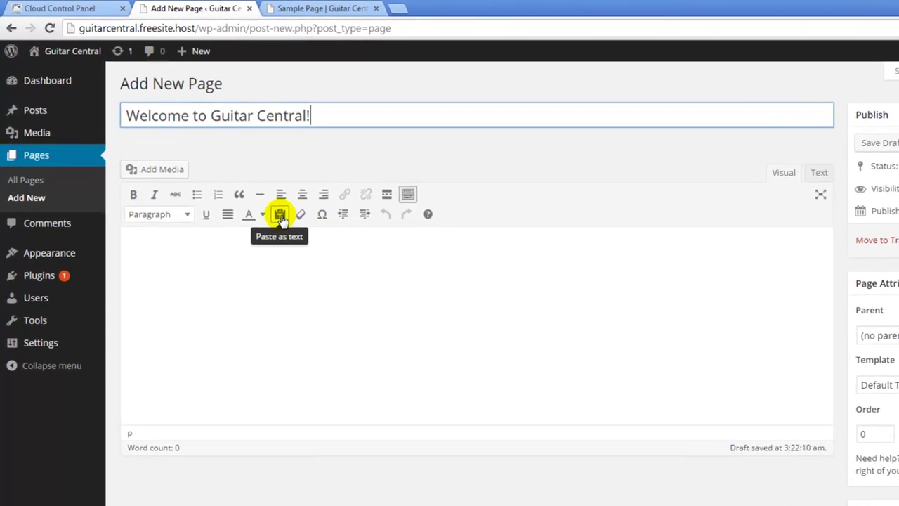
Turn on plain text pasting and paste the copied welcome paragraph into the page body
click(295, 229)
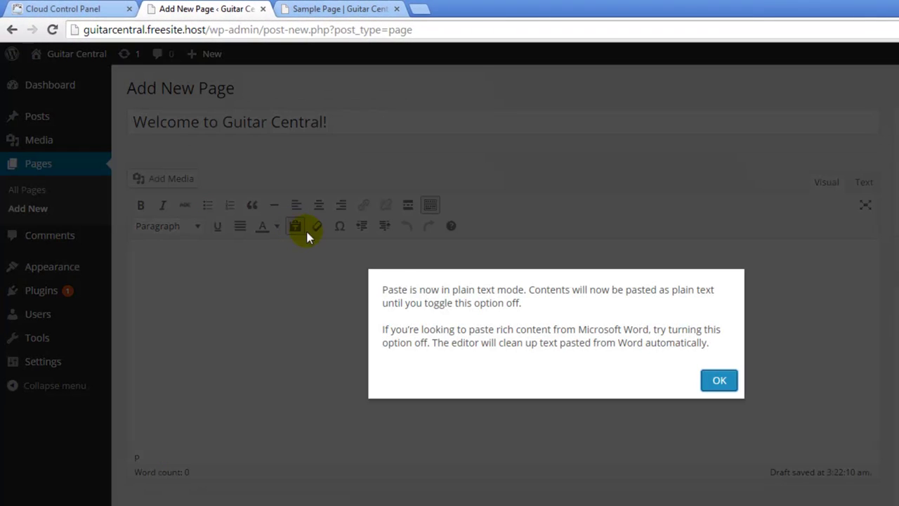
click(715, 380)
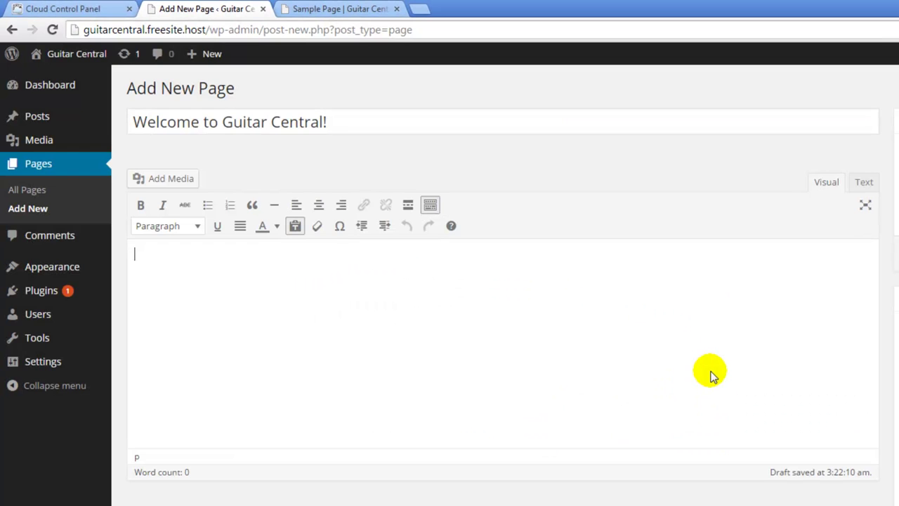
key(ctrl+v)
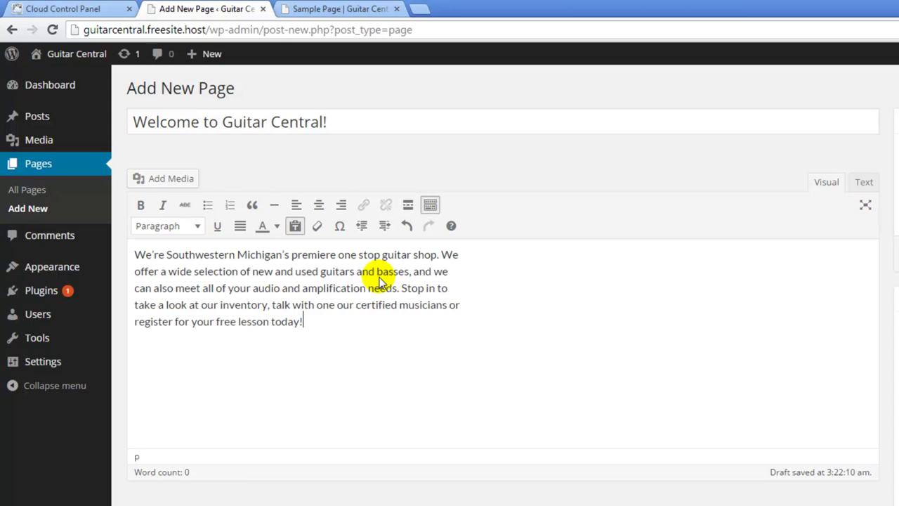
Split off the first sentence, ending in "guitar shop.", as its own paragraph and format it as Heading 2
click(442, 255)
key(Return)
drag(459, 255, 136, 255)
click(197, 226)
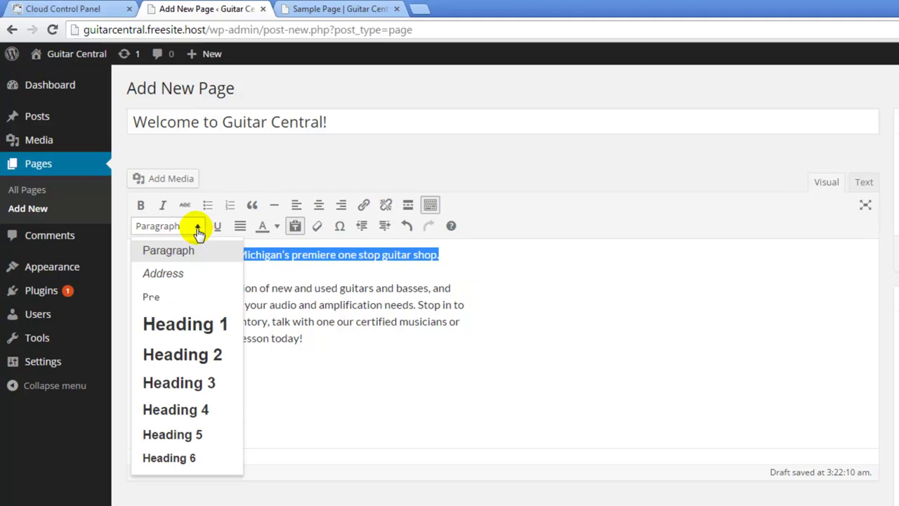
click(183, 353)
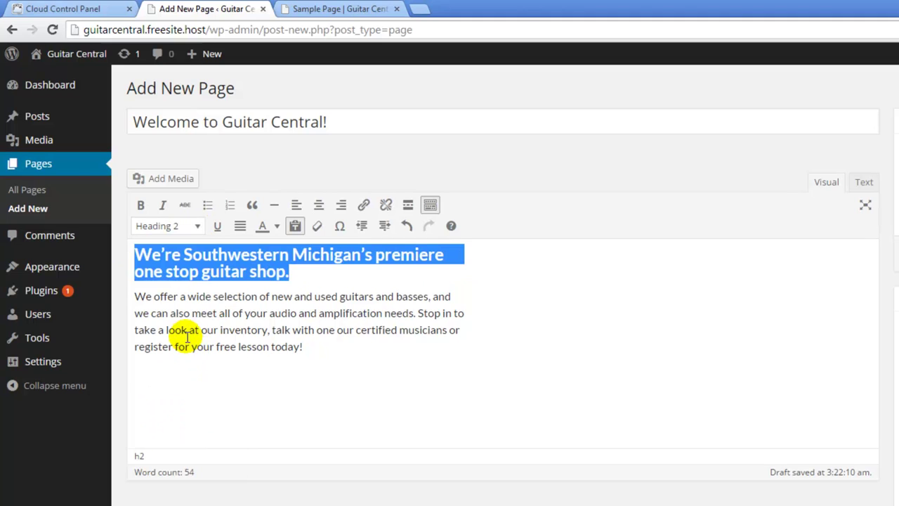
Insert the contact.jpg image from the media library in front of the paragraph starting "We offer a wide selection"
click(136, 298)
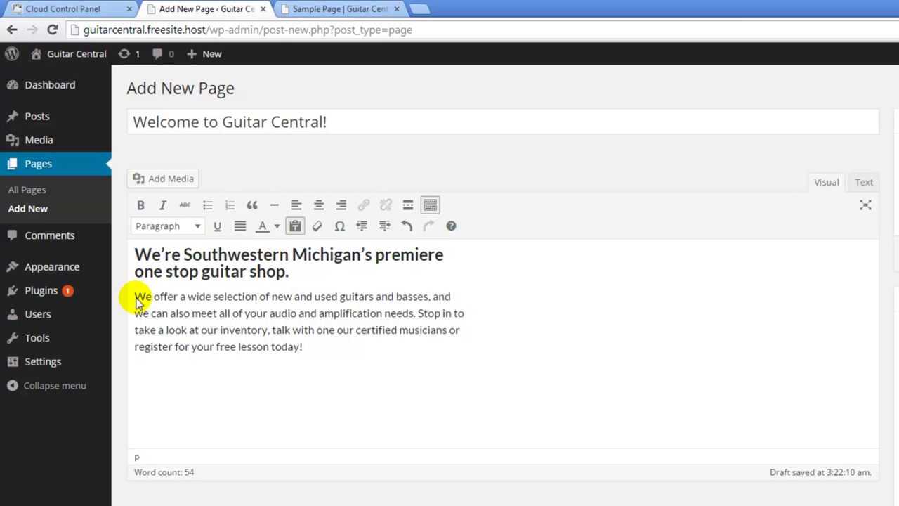
click(136, 183)
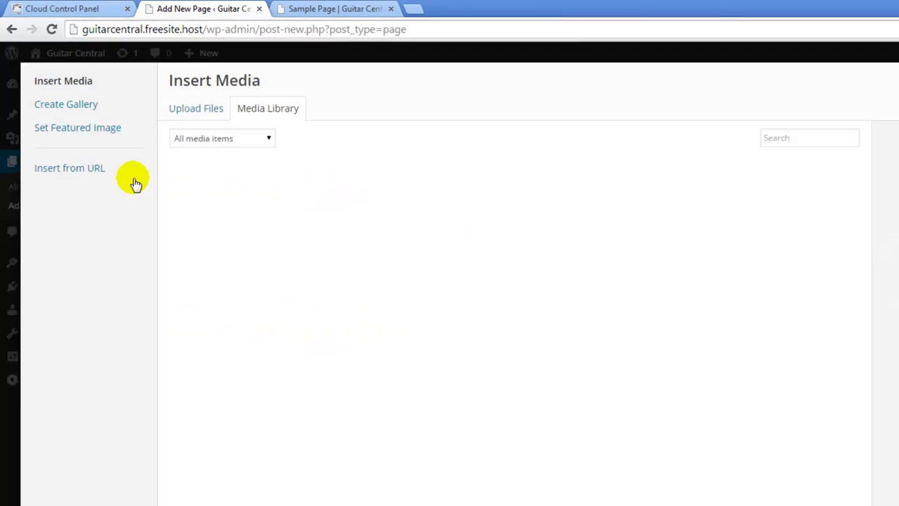
click(223, 223)
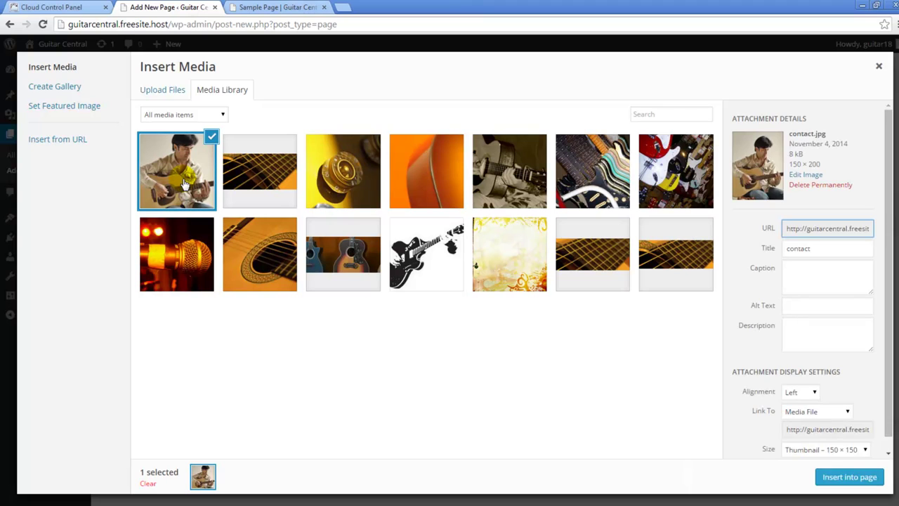
click(818, 478)
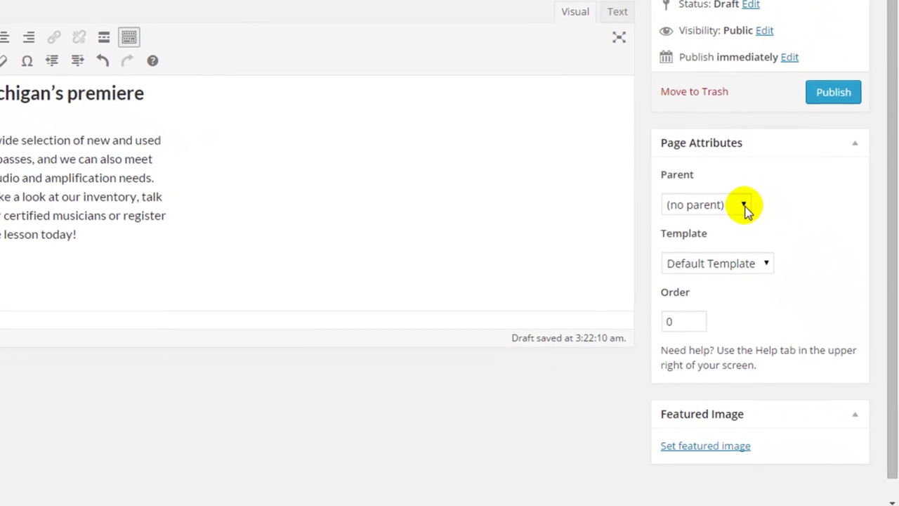
Review the parent page options, keep "(no parent)", and publish the welcome page
click(743, 205)
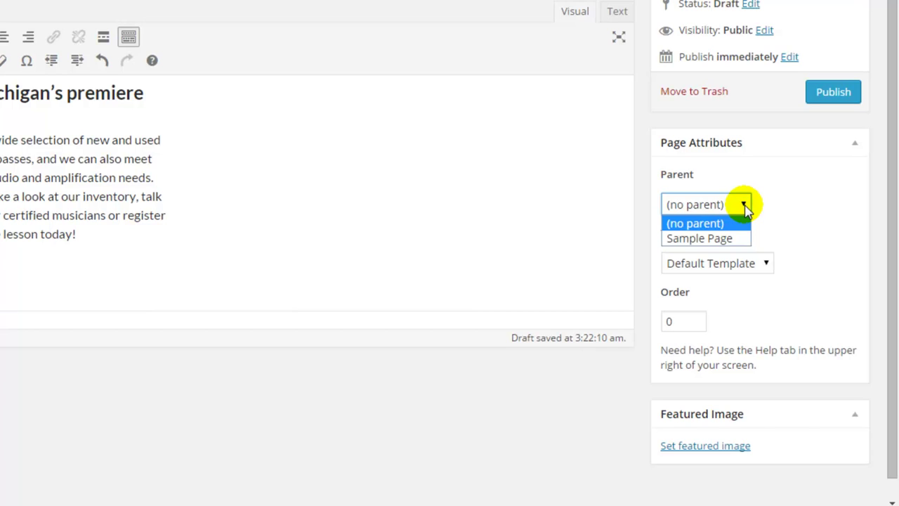
click(744, 206)
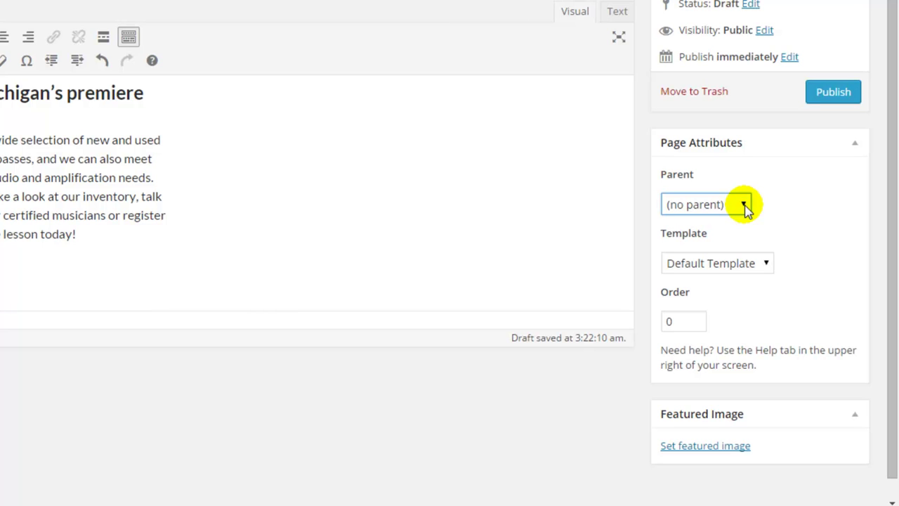
scroll(821, 139, up, 3)
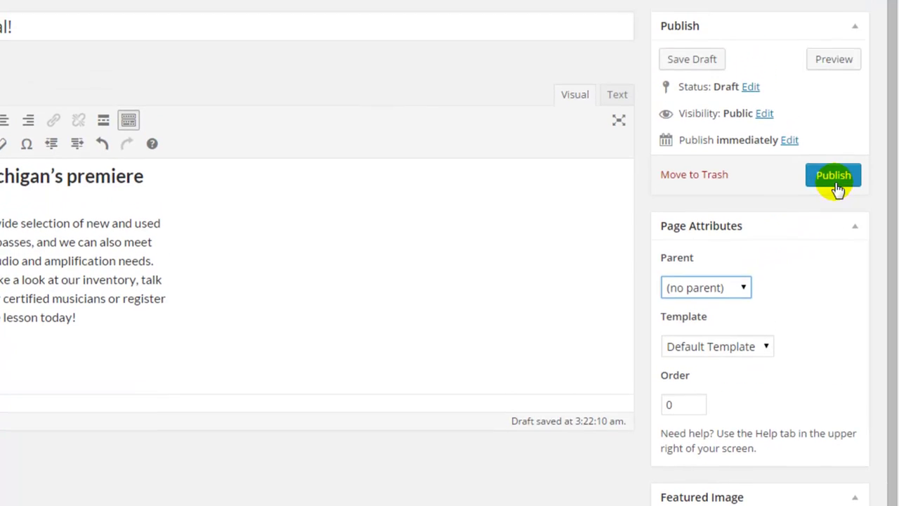
click(837, 232)
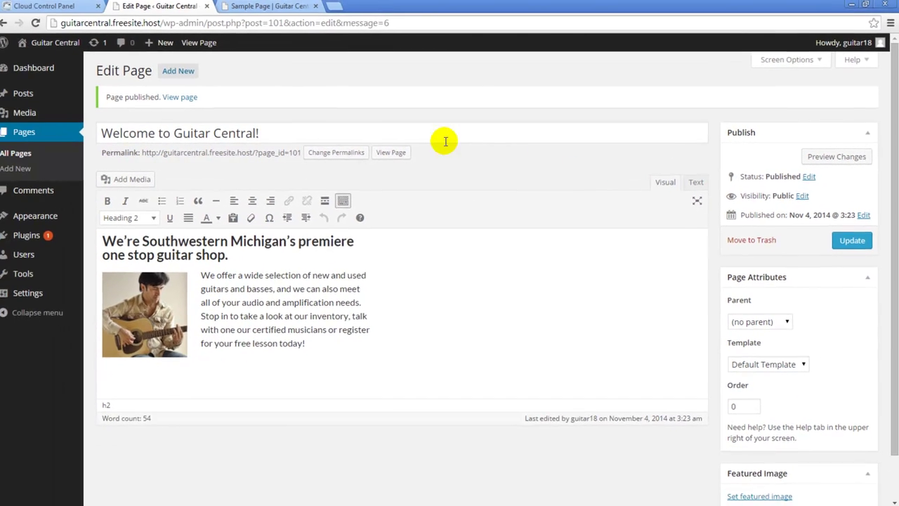
Refresh the live site to check its navigation for the new page, and view the Guitar Central home page
click(271, 7)
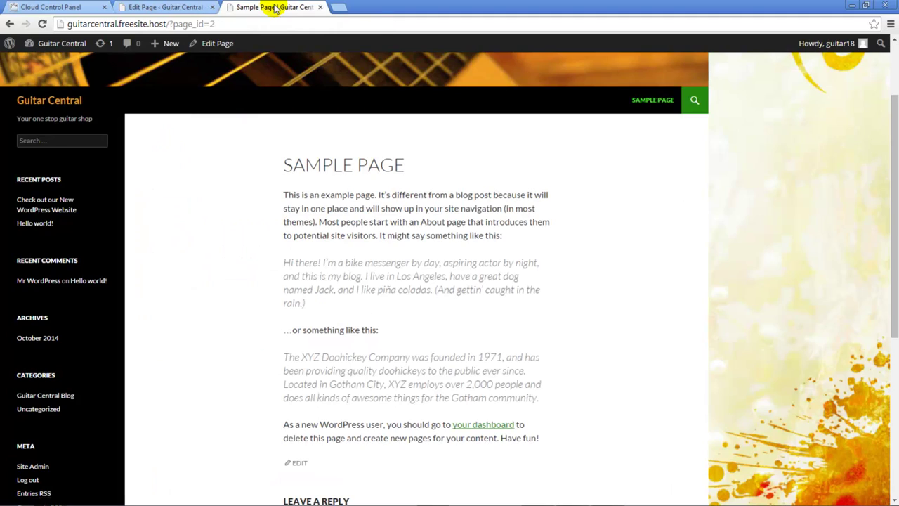
click(42, 24)
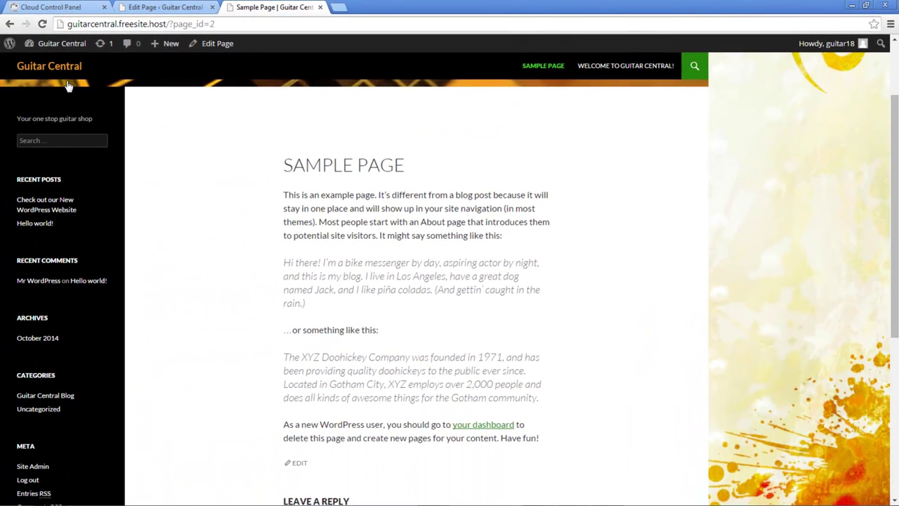
click(63, 67)
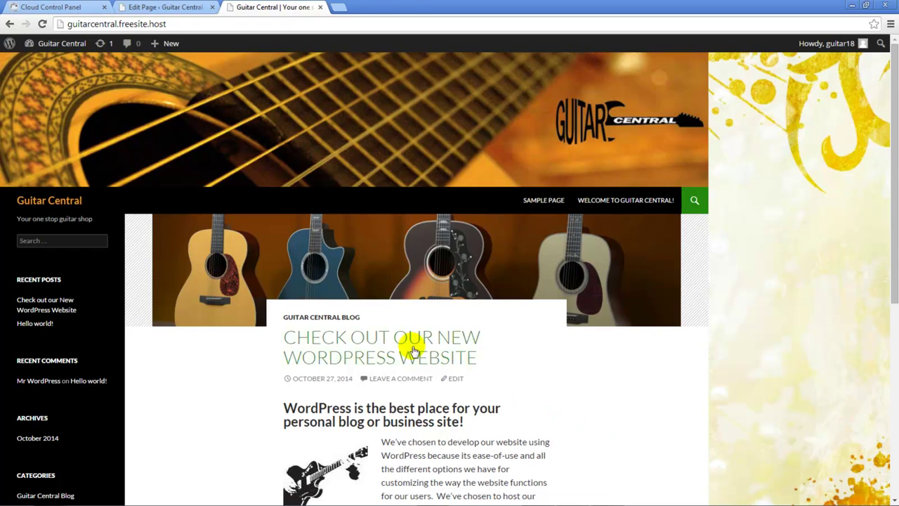
Create another page titled "Guitar Central Blog" with an empty body and publish it
click(156, 8)
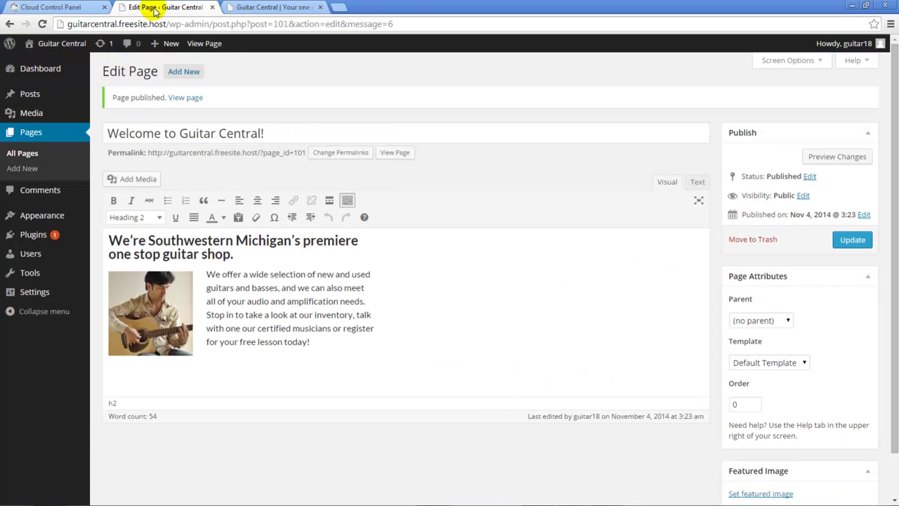
click(183, 73)
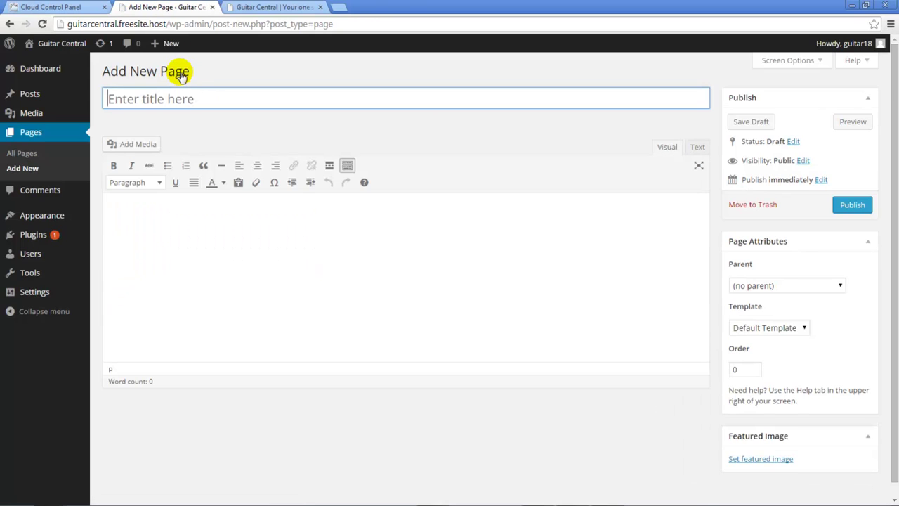
text(Guitar Central Bl)
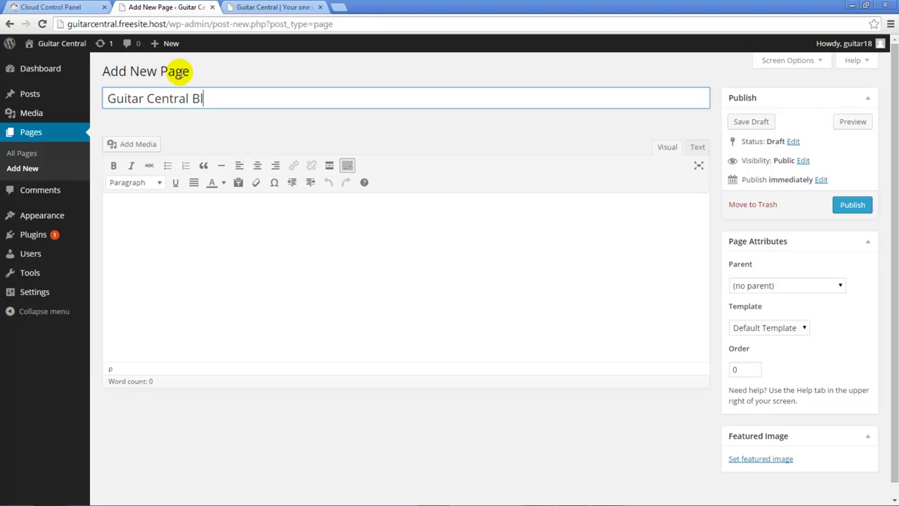
text(og)
click(851, 205)
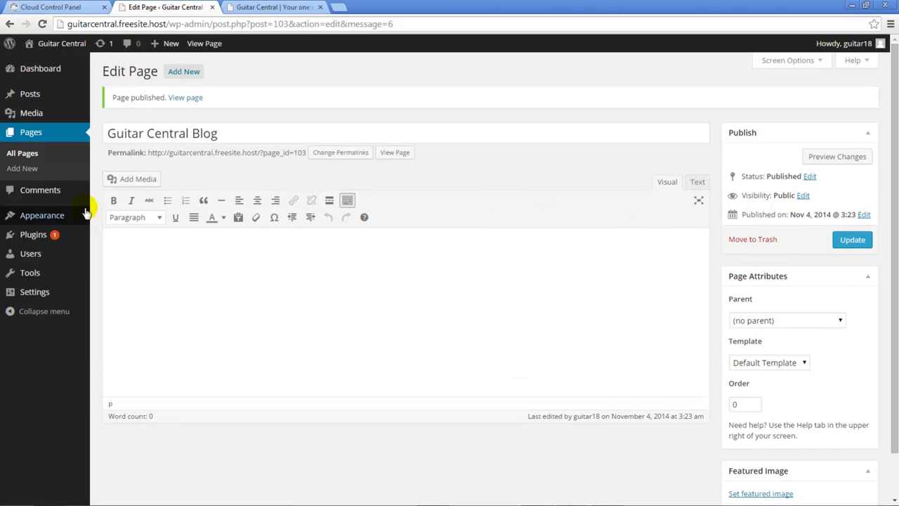
In the theme customizer, make the front page display a static page and choose "Welcome to Guitar Central!" as the front page
mouse_move(43, 223)
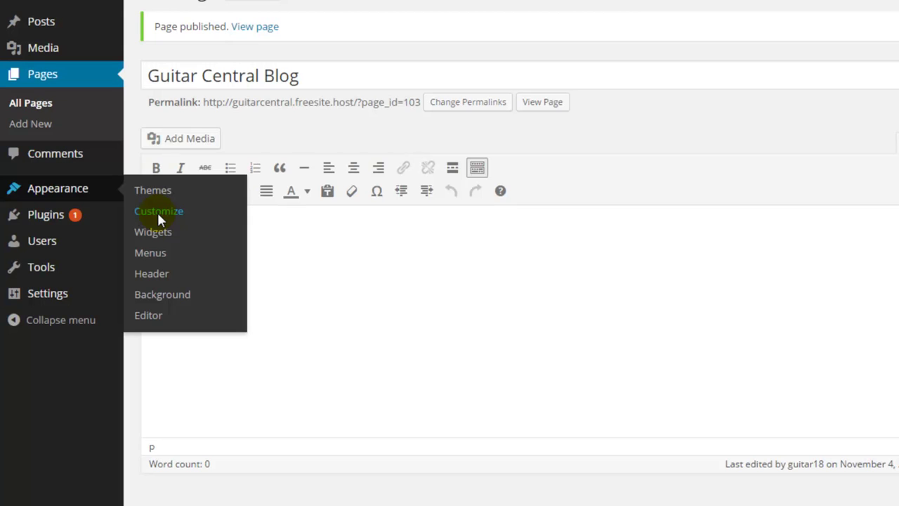
click(158, 211)
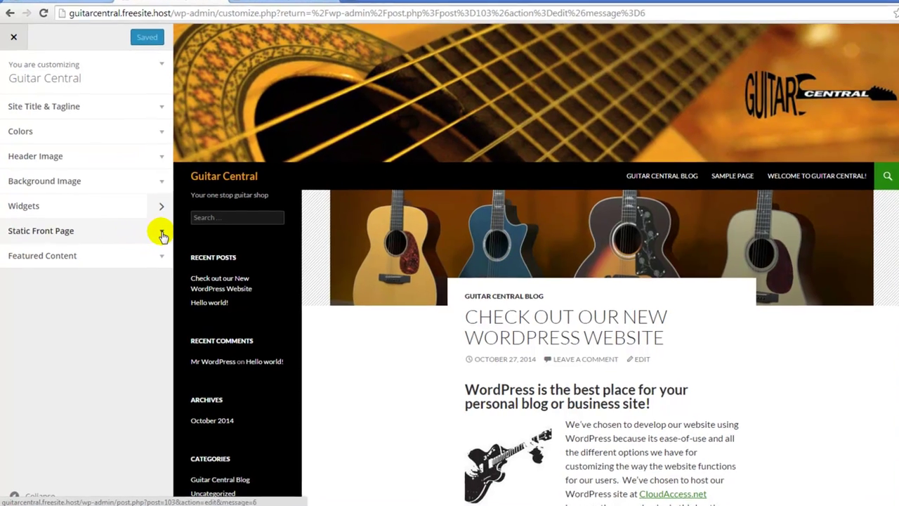
click(158, 238)
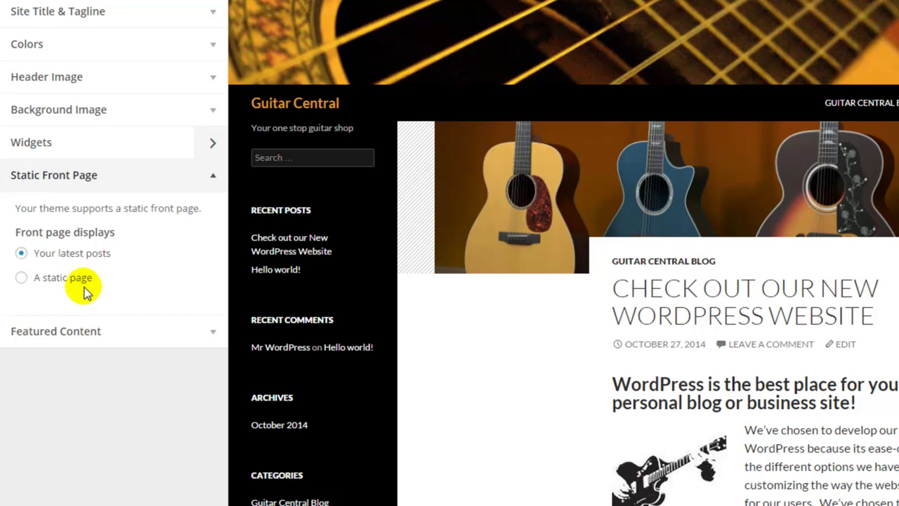
click(21, 279)
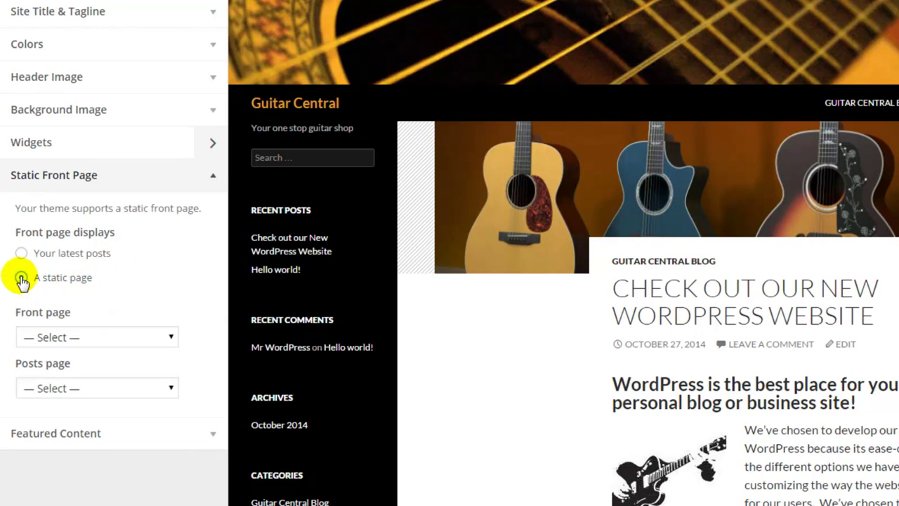
click(167, 338)
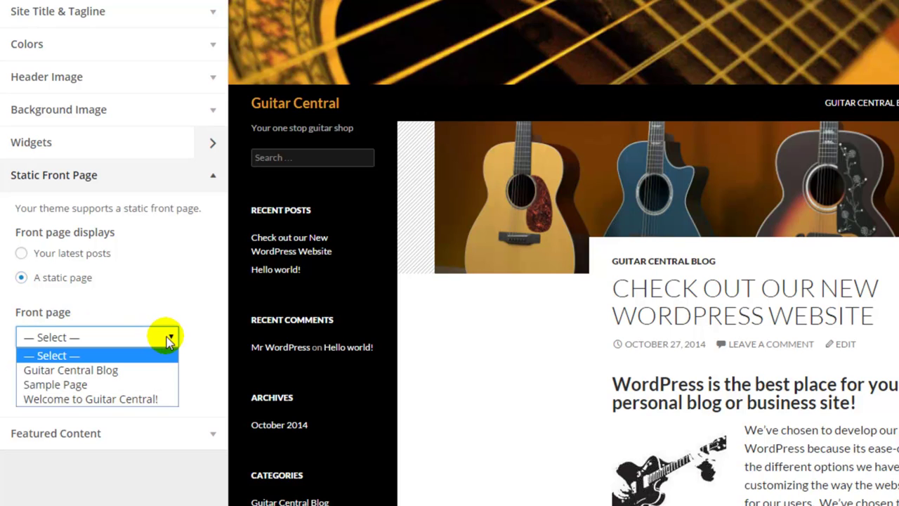
click(140, 400)
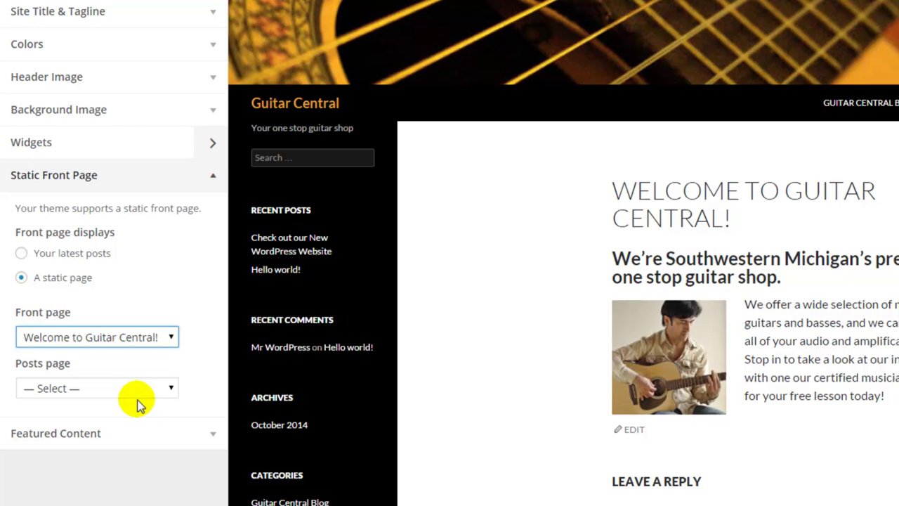
Assign "Guitar Central Blog" as the posts page, and save and publish the customizer settings
click(171, 390)
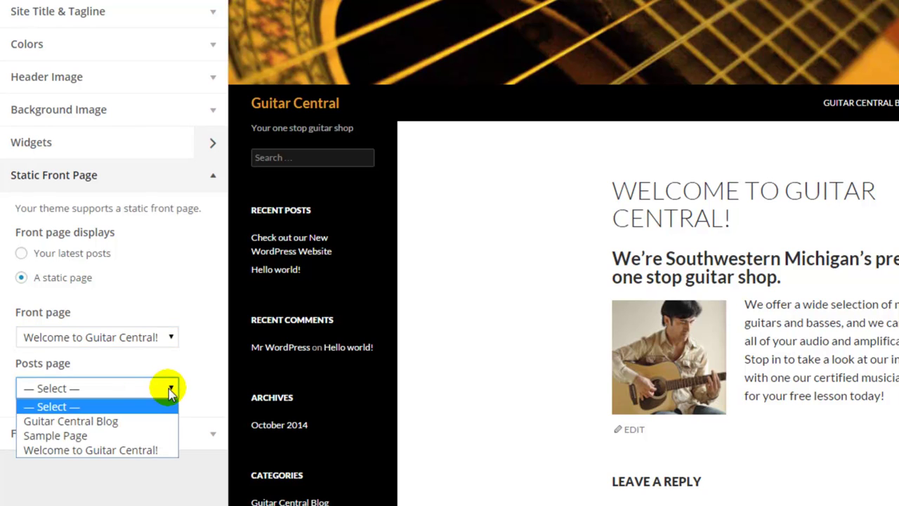
click(135, 421)
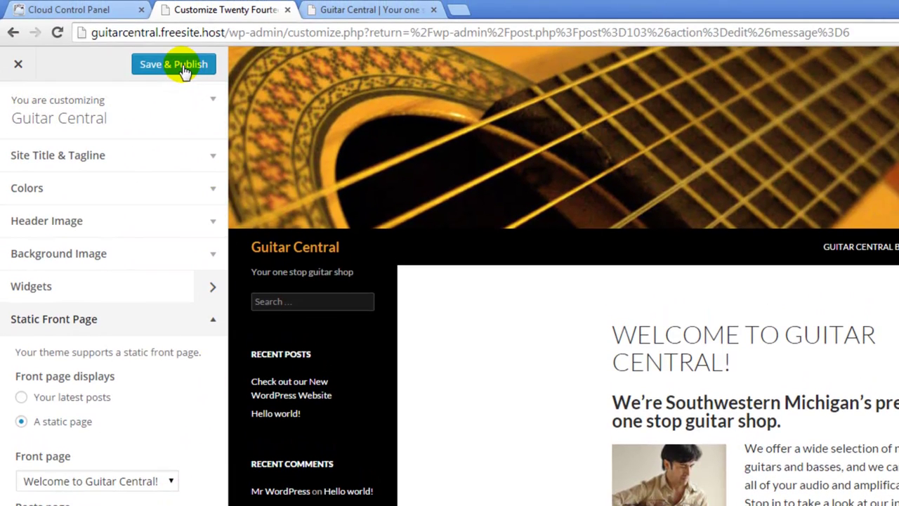
click(183, 69)
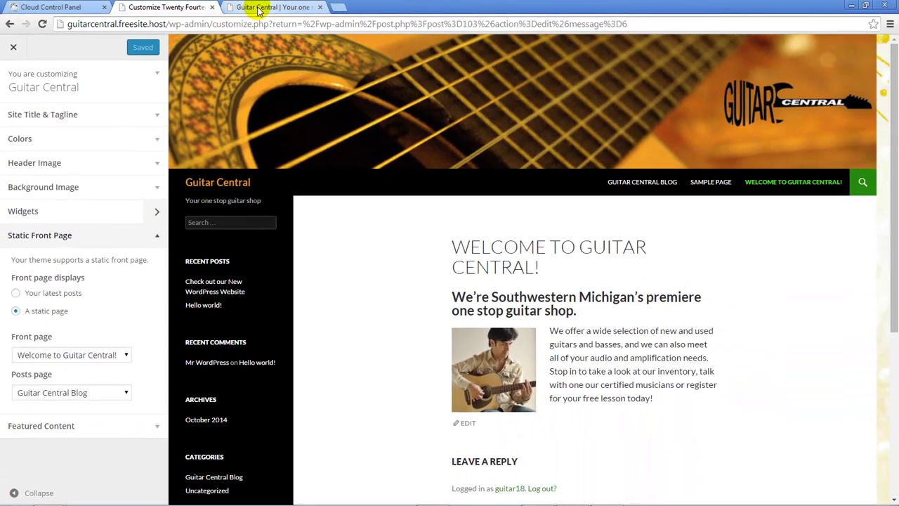
Reload the live Guitar Central site to check its home page against the new front page settings
click(348, 10)
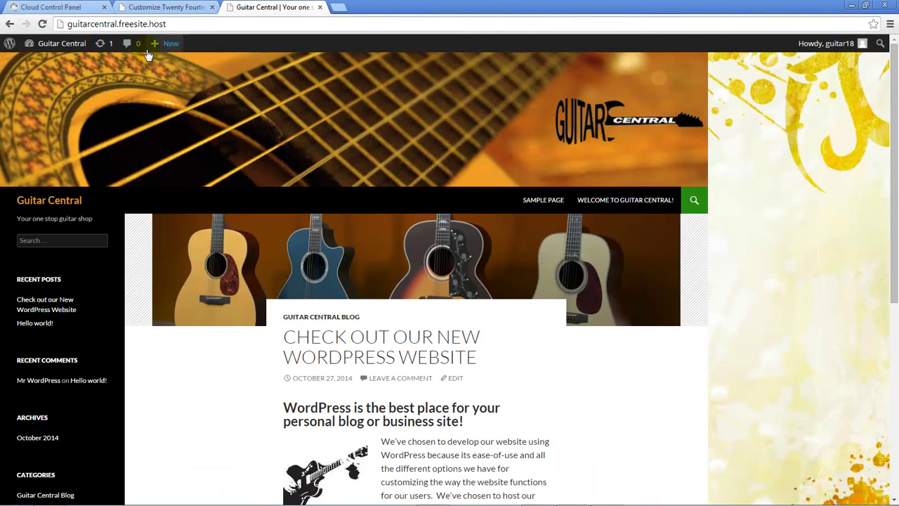
click(42, 24)
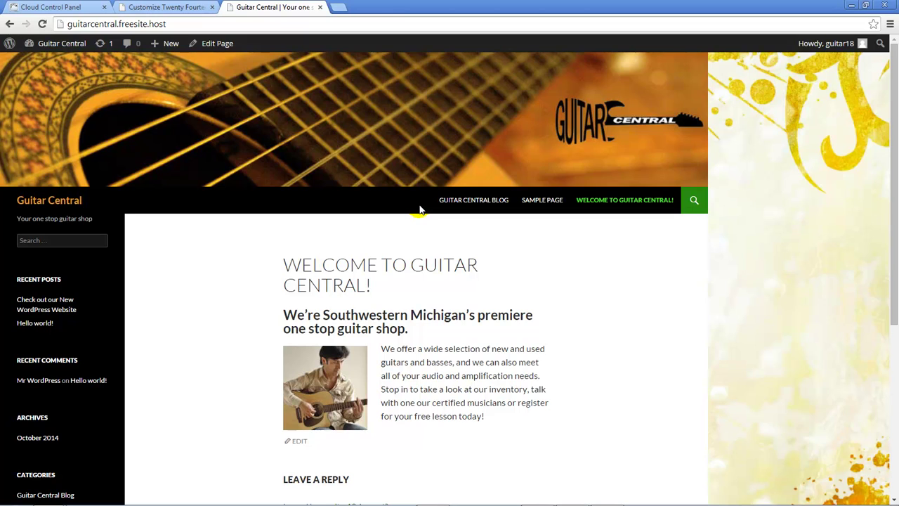
Close the customizer and move "Sample Page" to the trash from the list of all pages
click(158, 8)
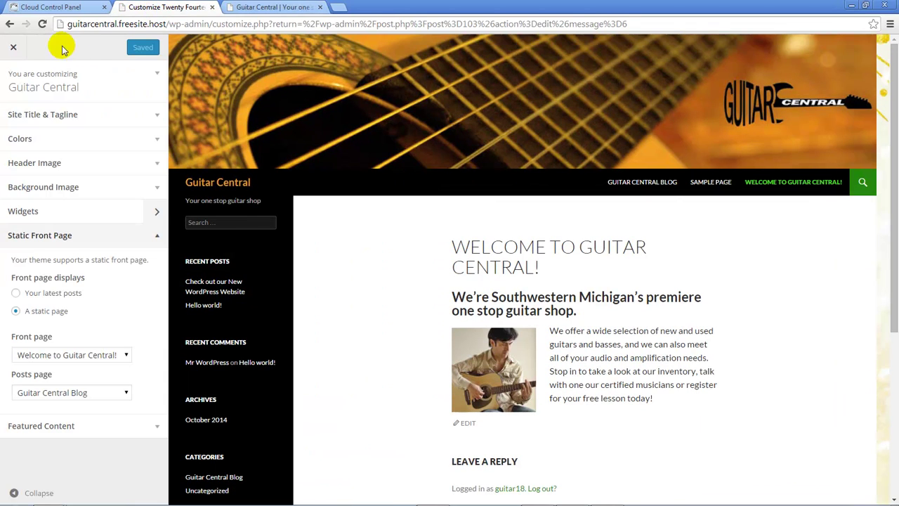
click(14, 47)
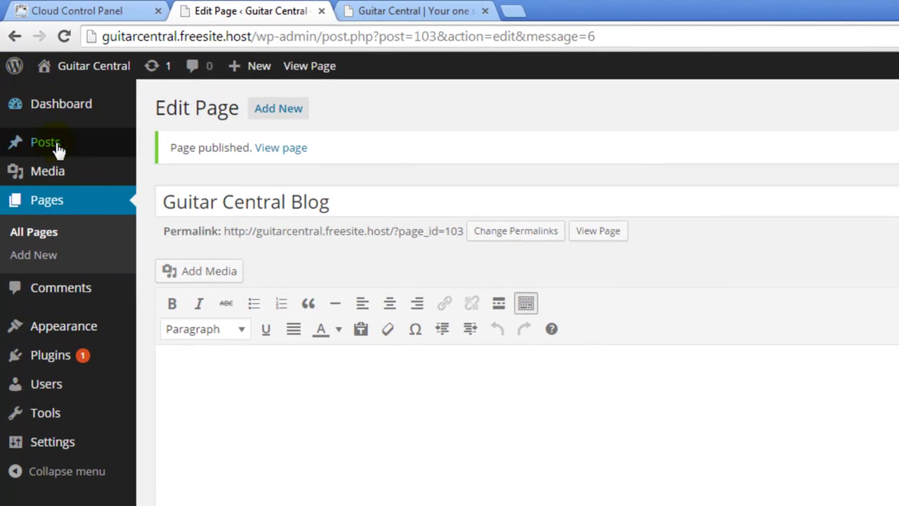
click(51, 238)
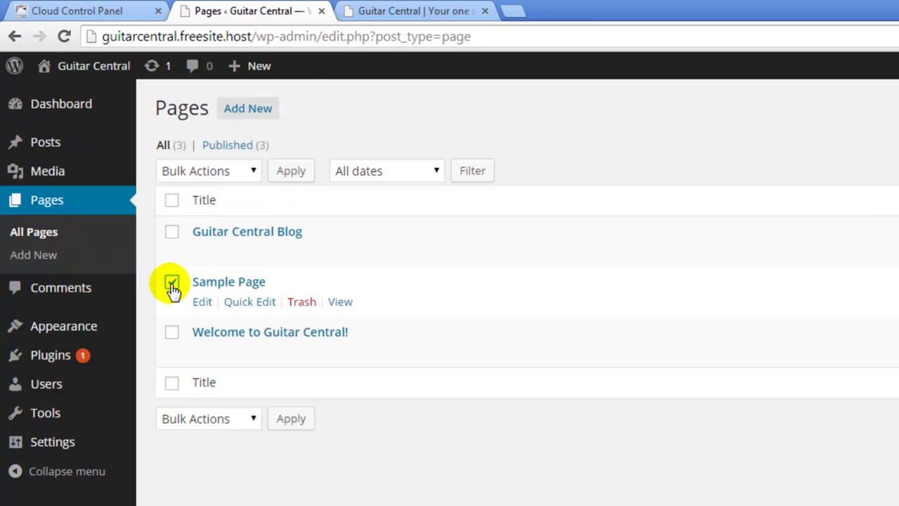
click(301, 302)
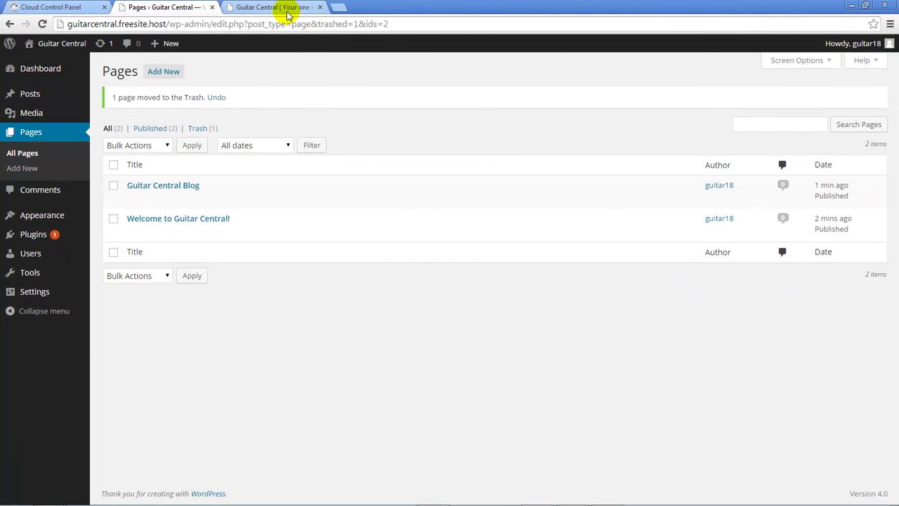
Reload the live site to check its navigation, and view the Guitar Central Blog page
click(414, 11)
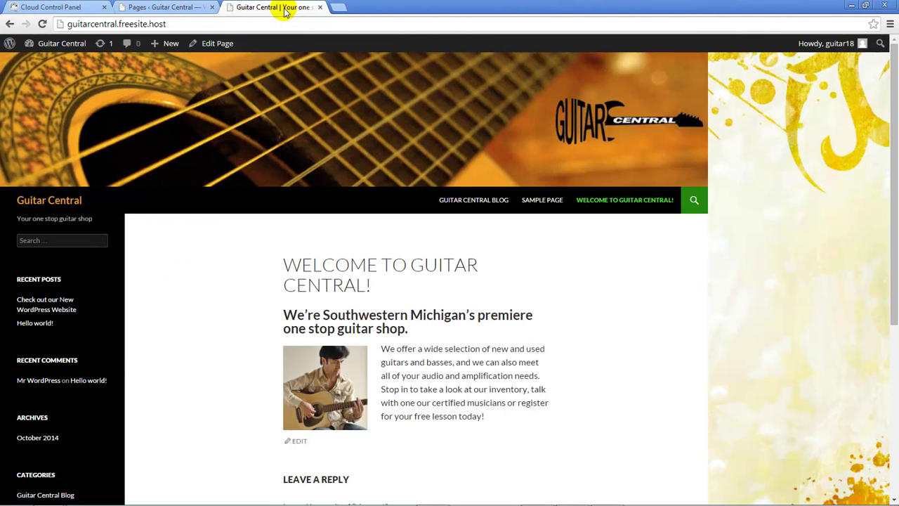
click(43, 24)
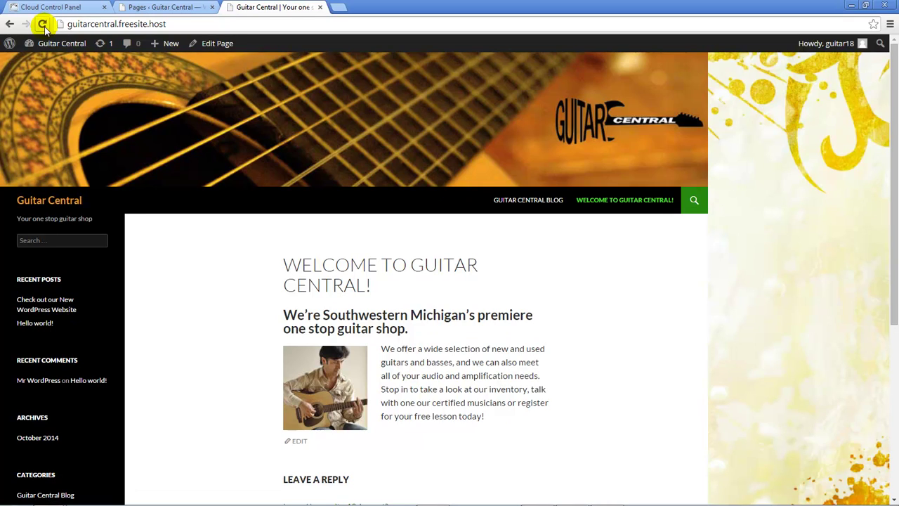
click(516, 202)
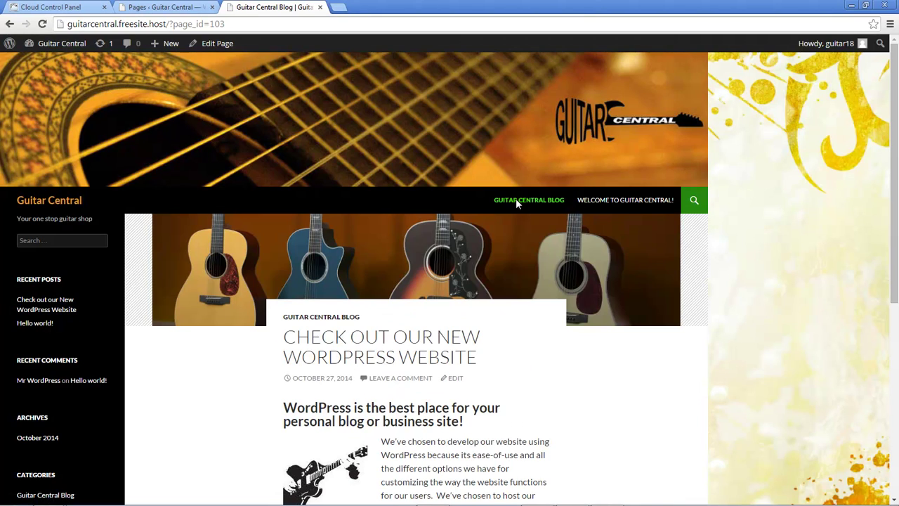